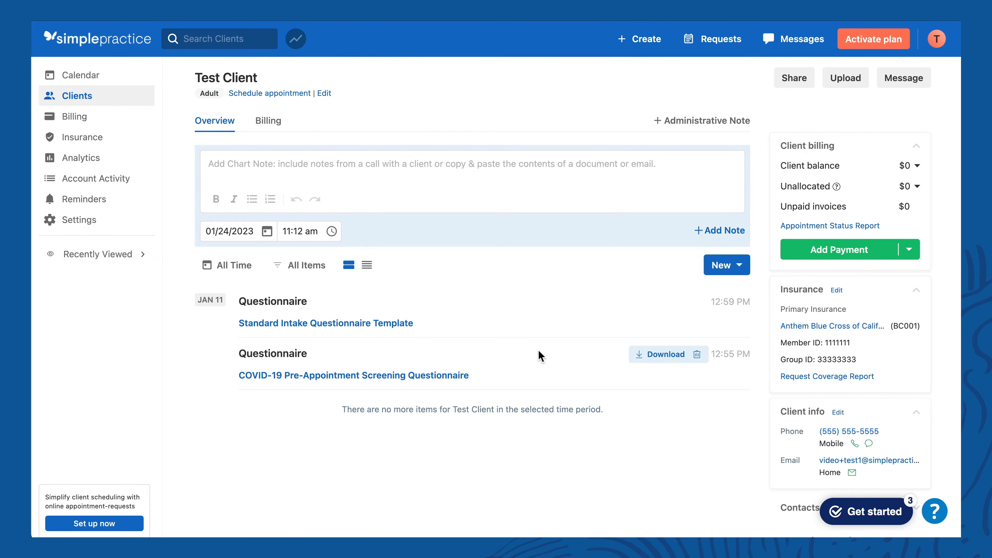
Step: Display the completed items in the client's list of shared documents
scroll(801, 357, down, 7)
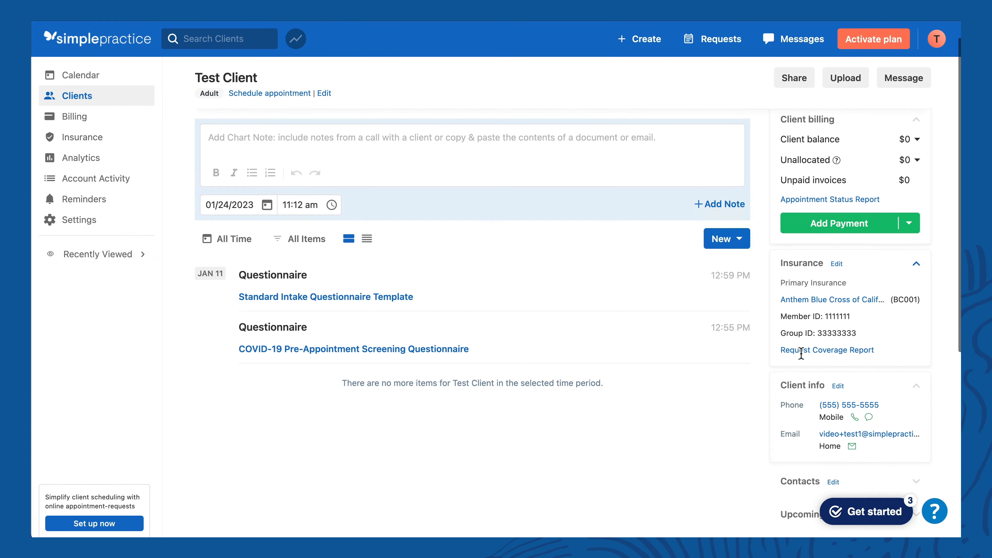
scroll(801, 357, down, 2)
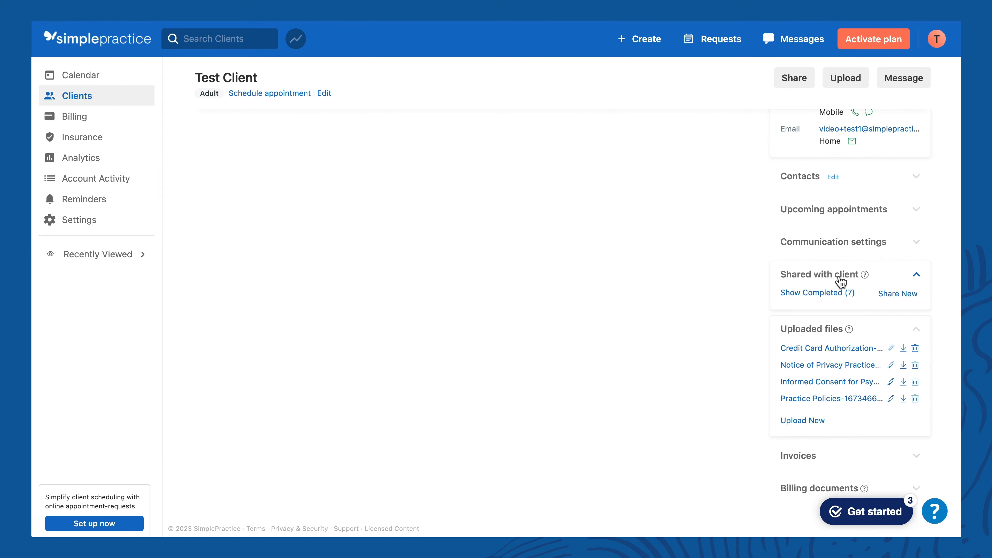
click(800, 298)
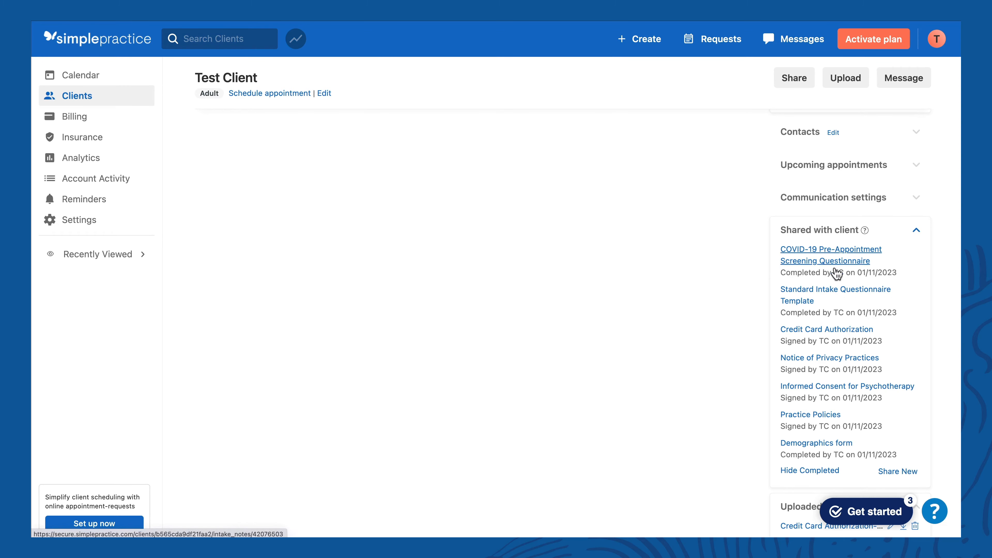
Step: Open the client's signed Notice of Privacy Practices and examine its signature block and the practice details at the beginning
click(843, 359)
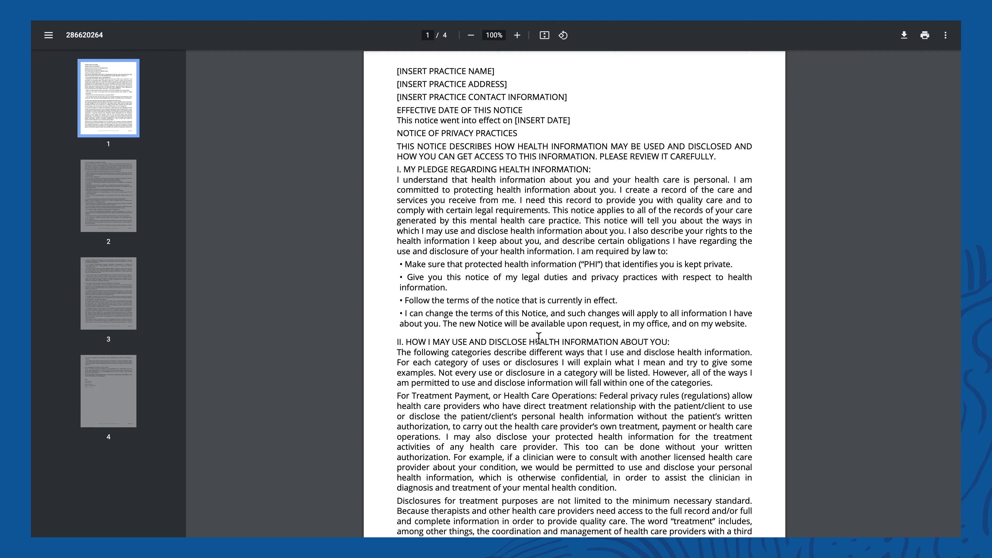
scroll(502, 185, down, 10)
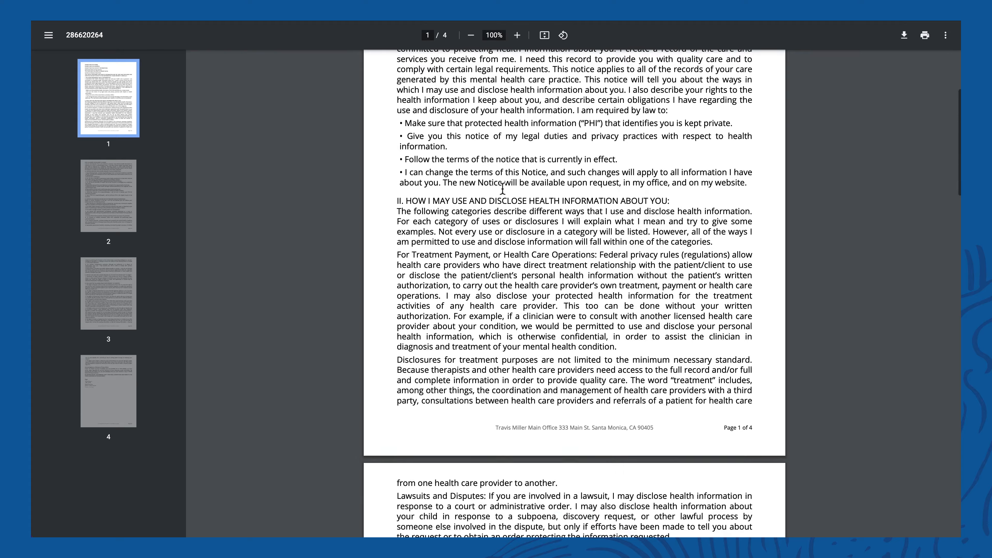
scroll(541, 267, down, 10)
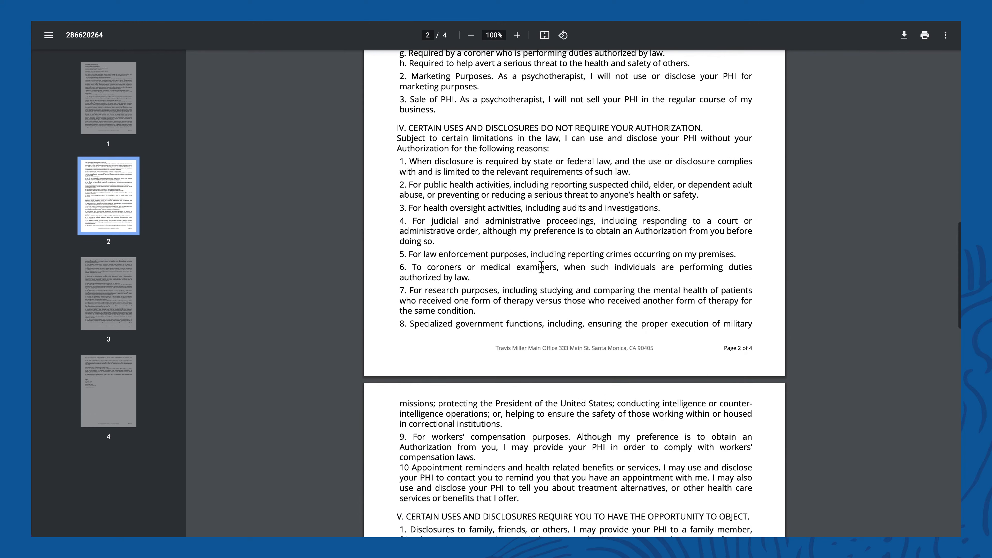
scroll(541, 268, down, 10)
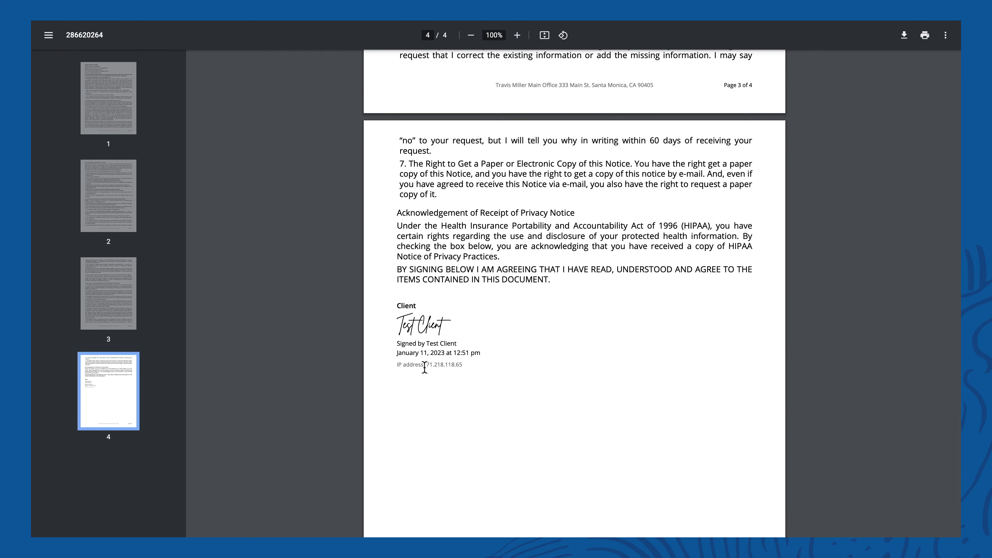
scroll(507, 366, up, 15)
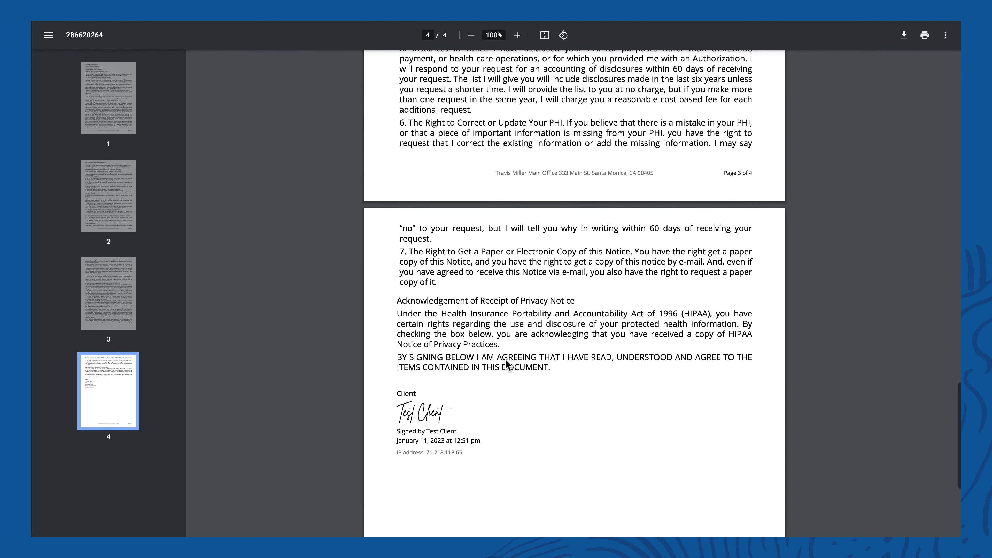
scroll(507, 365, up, 10)
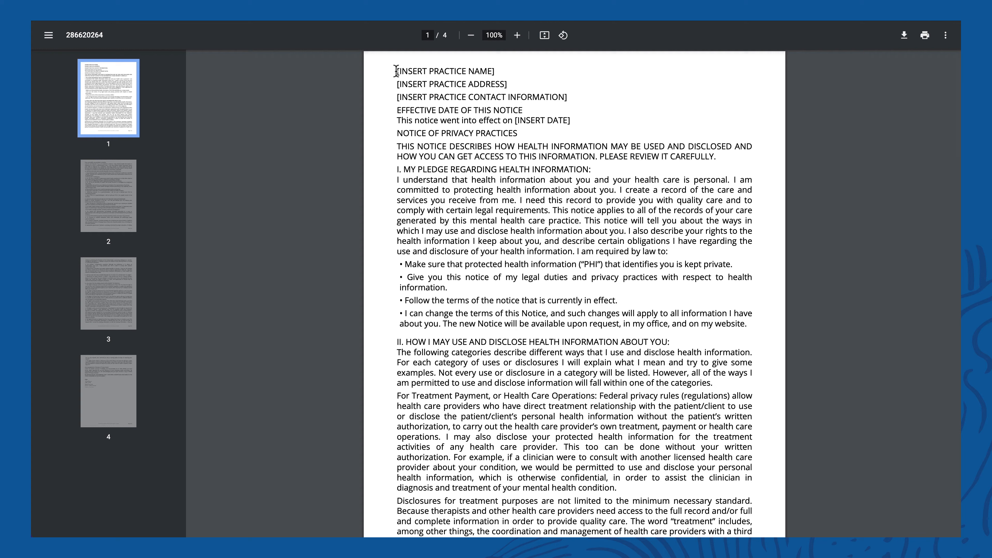
drag(396, 71, 574, 100)
click(553, 100)
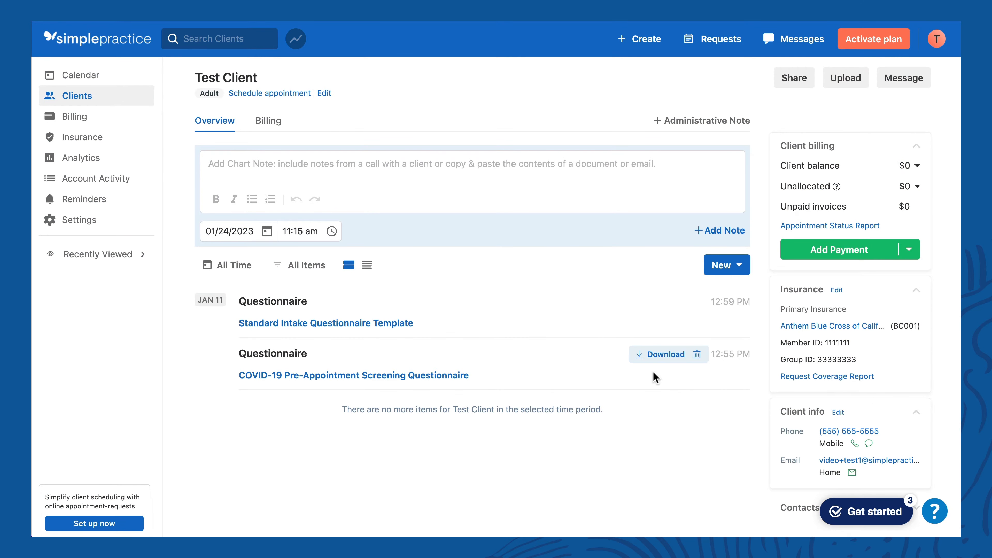
Step: Open the Notice of Privacy Practices template for editing through the Finalize consent documents task in the Get started checklist
click(898, 519)
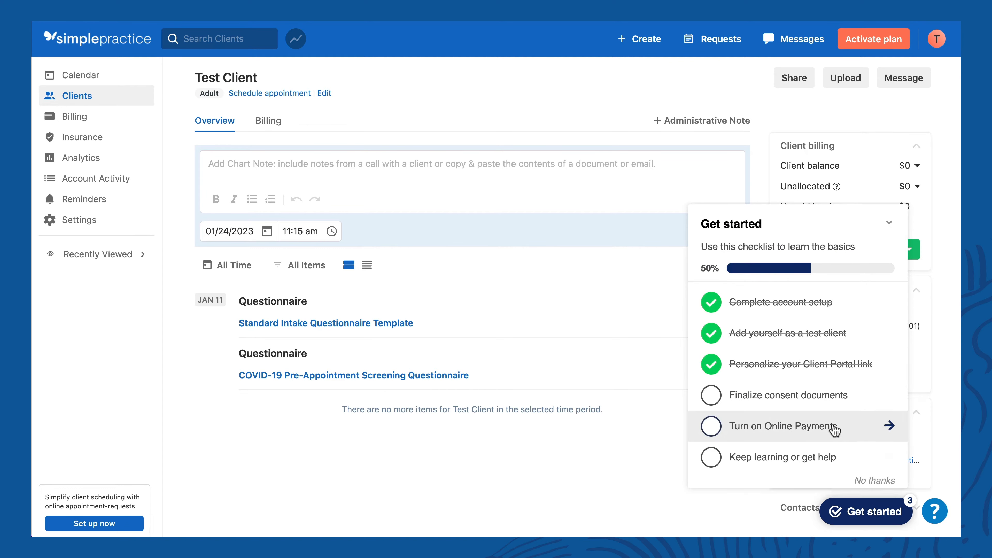
click(817, 396)
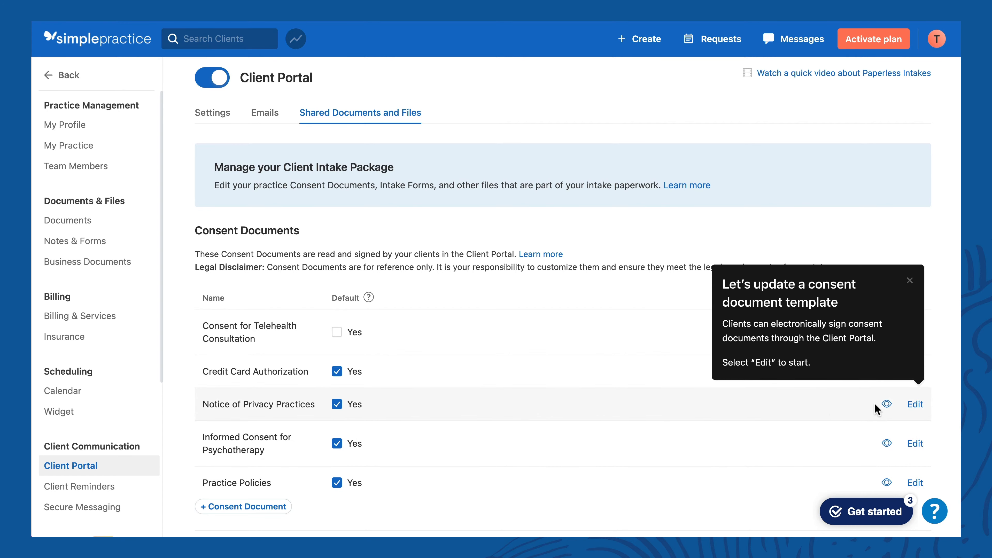
click(916, 406)
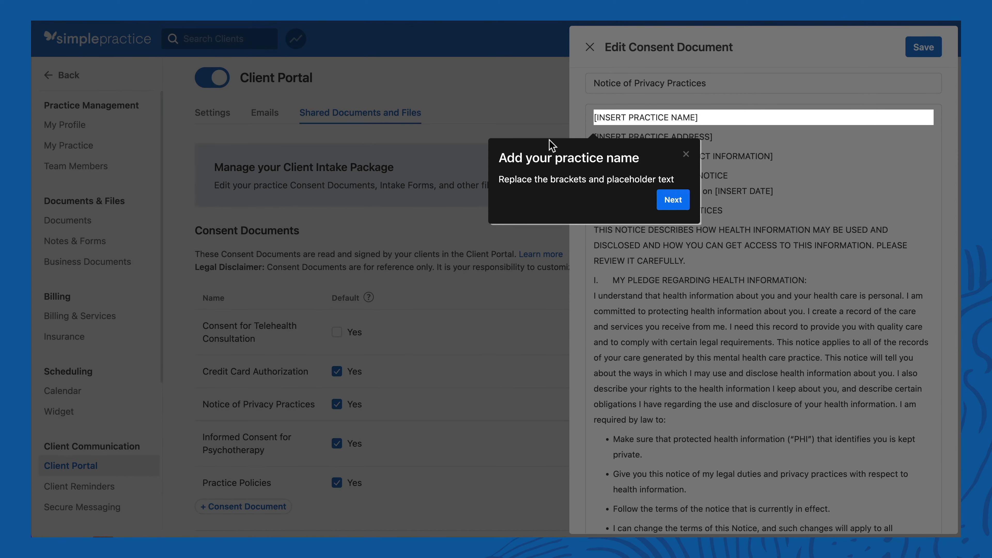
Step: Replace the practice name placeholder with "Mariposa Care" and the address placeholder with the practice's address
click(669, 202)
click(692, 177)
text(Mariposa Care)
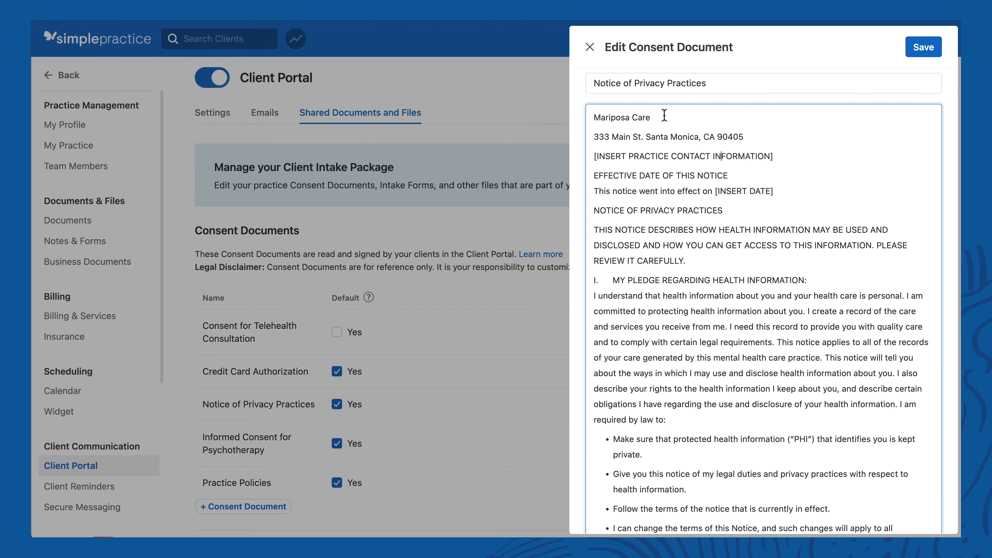
Step: Try deleting the notice text from the practice name through the first bullet about PHI, and undo the deletion
drag(664, 117, 796, 470)
click(795, 472)
drag(639, 122, 811, 463)
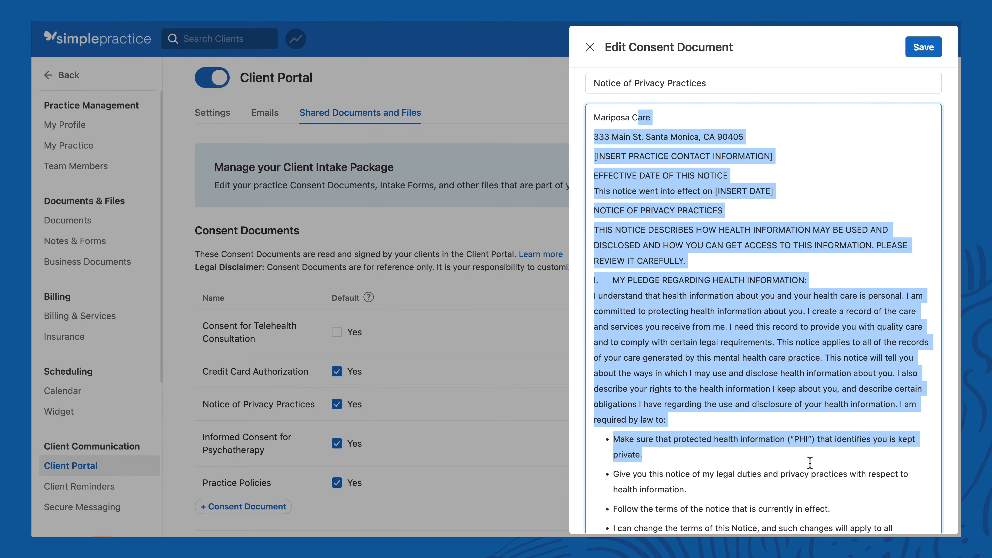
key(BackSpace)
key(super+z)
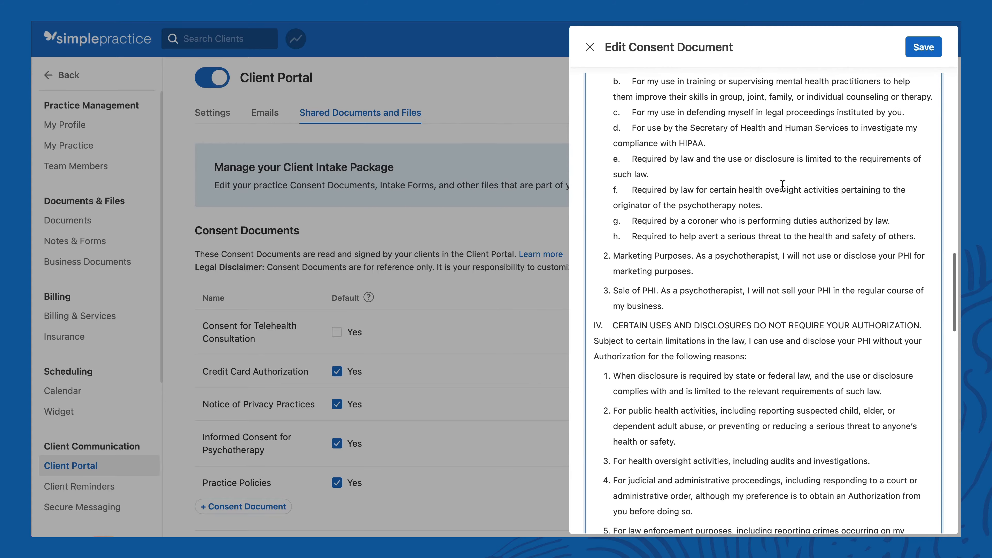
Step: Save the edited Notice of Privacy Practices template
scroll(782, 186, down, 3)
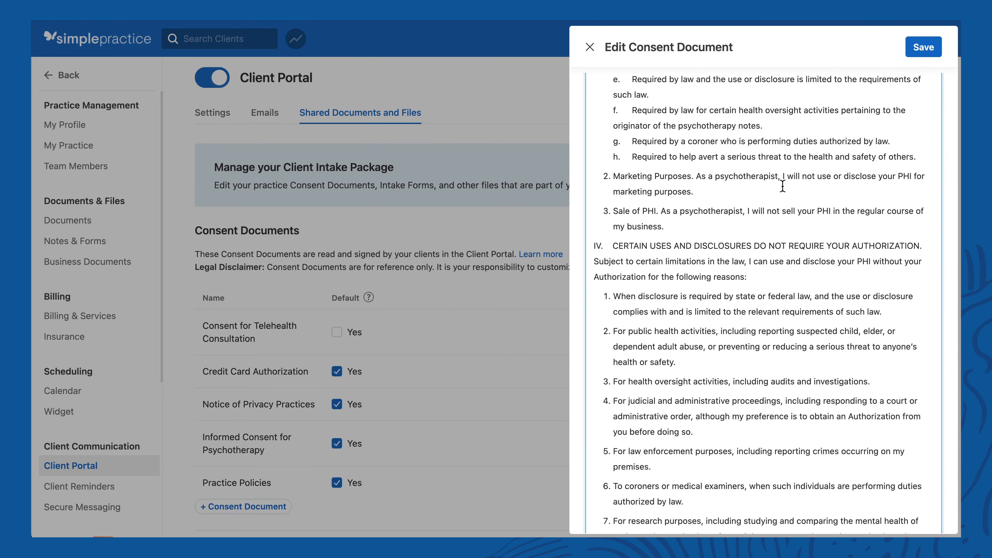
scroll(783, 185, down, 5)
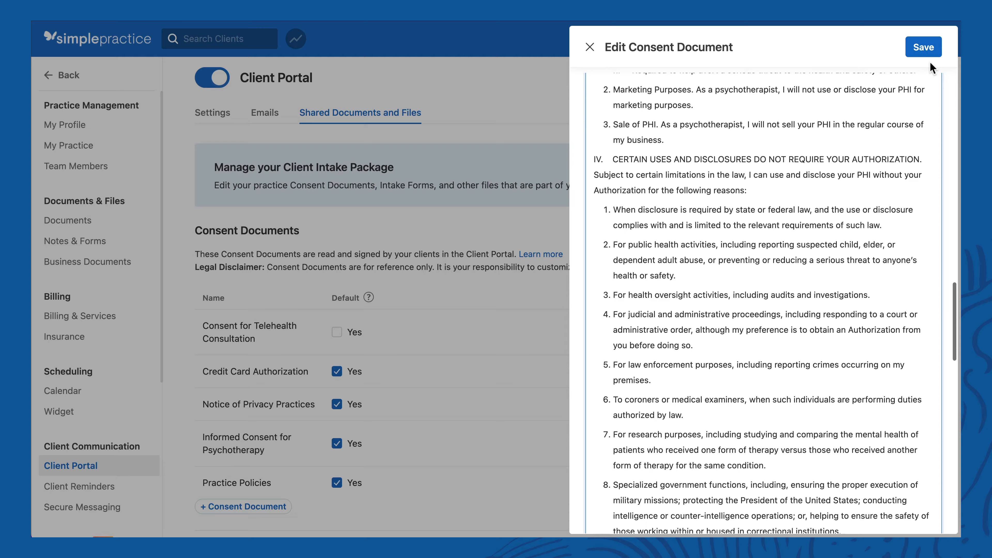
scroll(930, 62, up, 1)
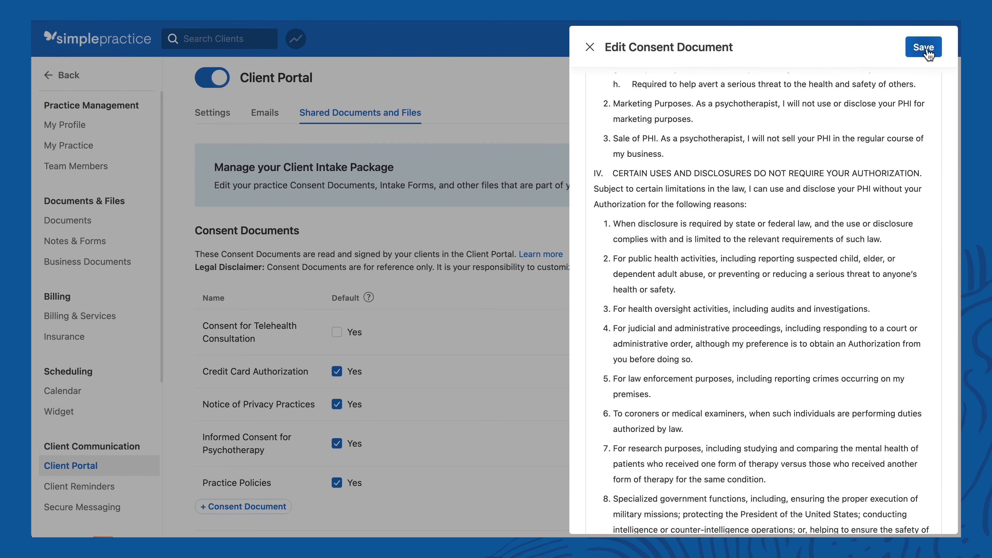
click(924, 47)
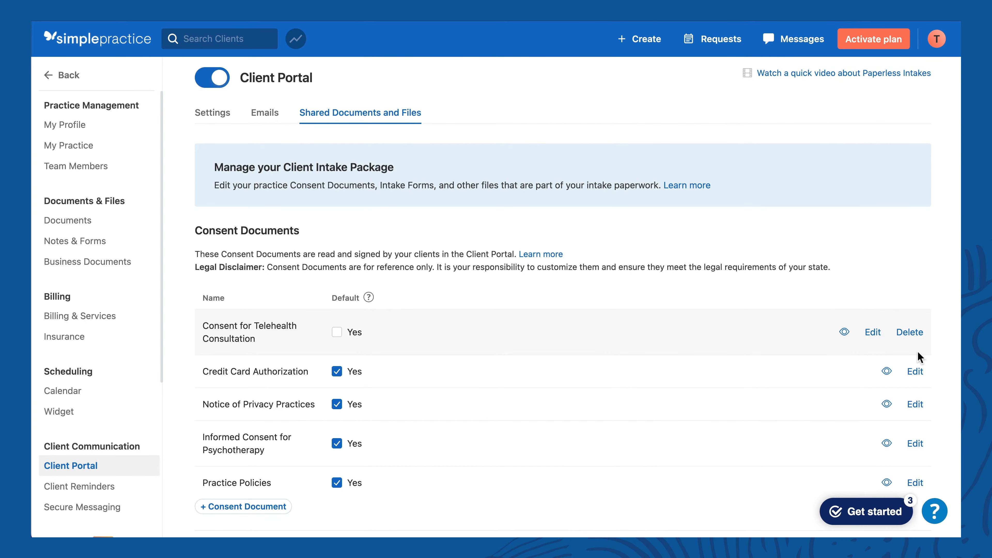
Step: View the Informed Consent for Psychotherapy template in the editor and close it without making changes
scroll(921, 423, down, 1)
click(918, 426)
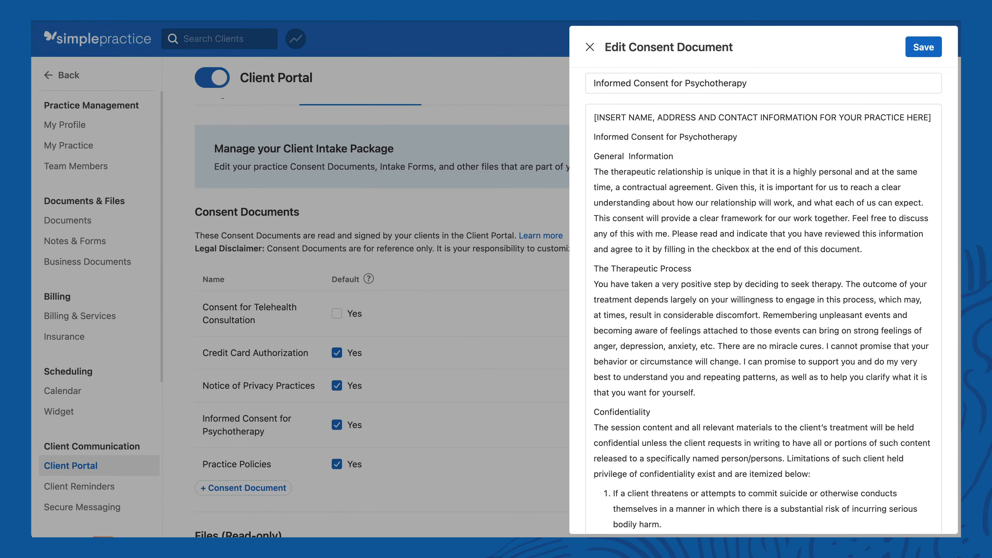
click(591, 48)
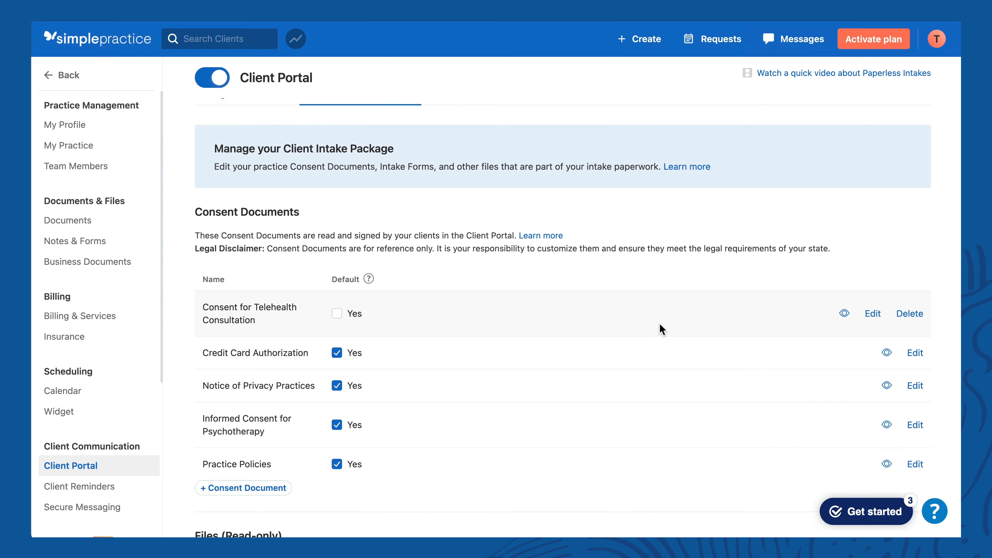
Step: Create and save a consent document titled "Social Media Policy" with the body text "Text content goes here"
click(243, 488)
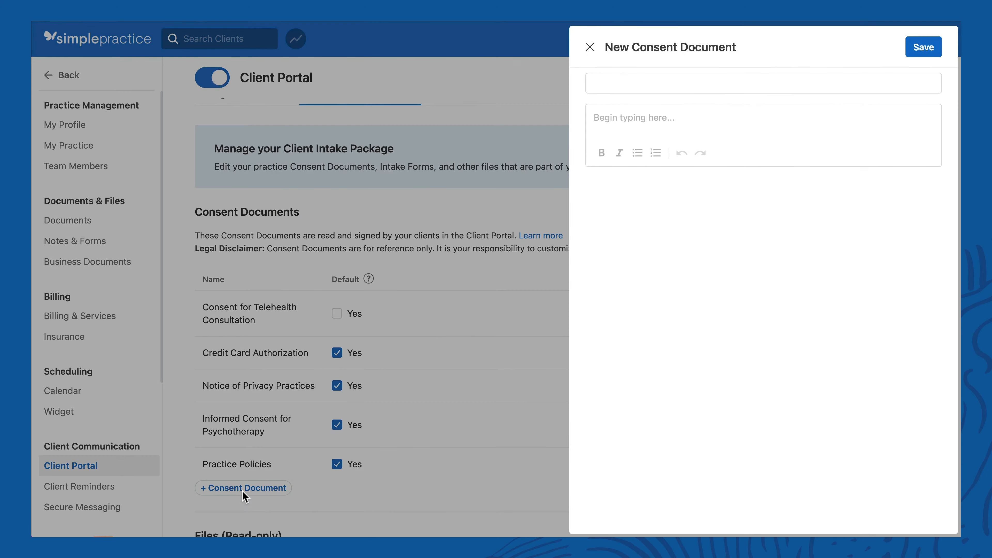
click(688, 126)
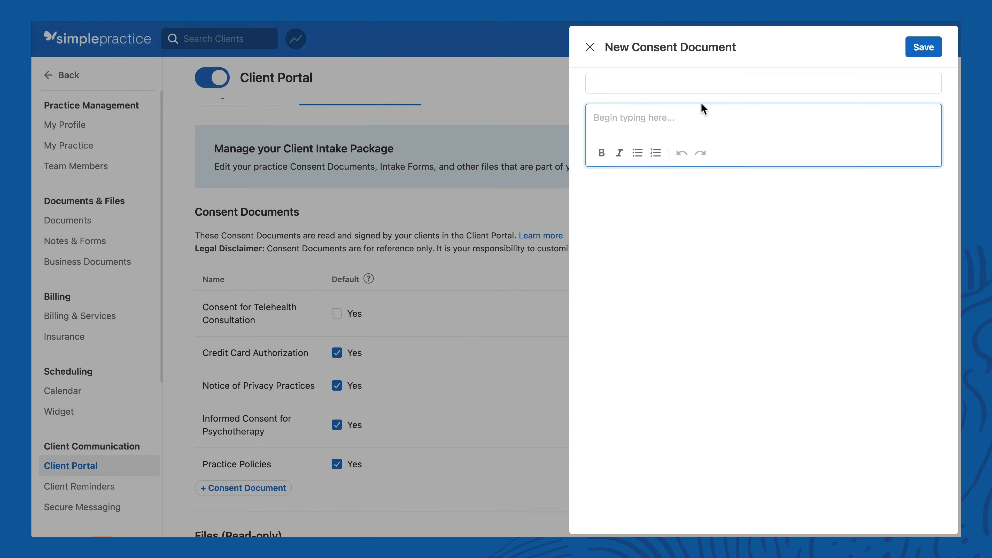
click(716, 84)
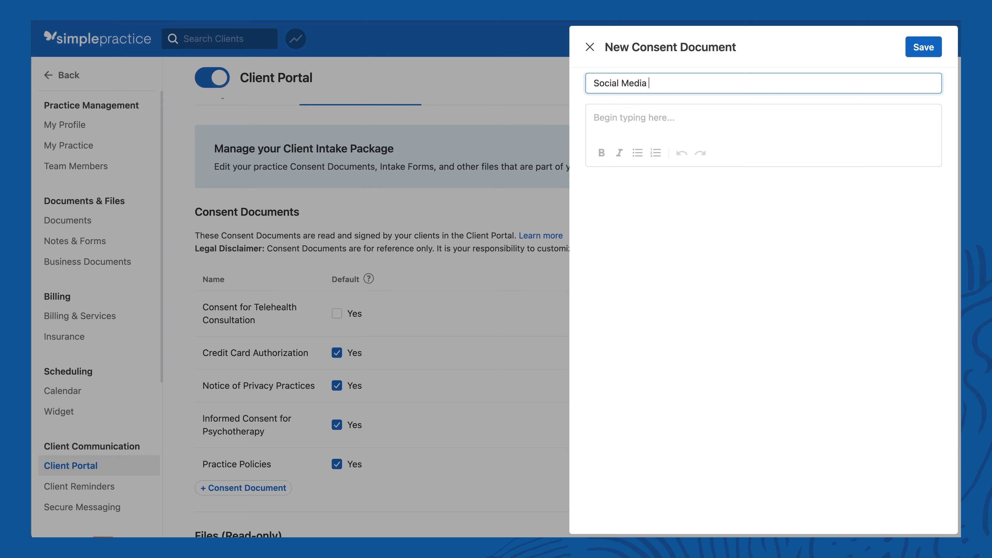
click(725, 123)
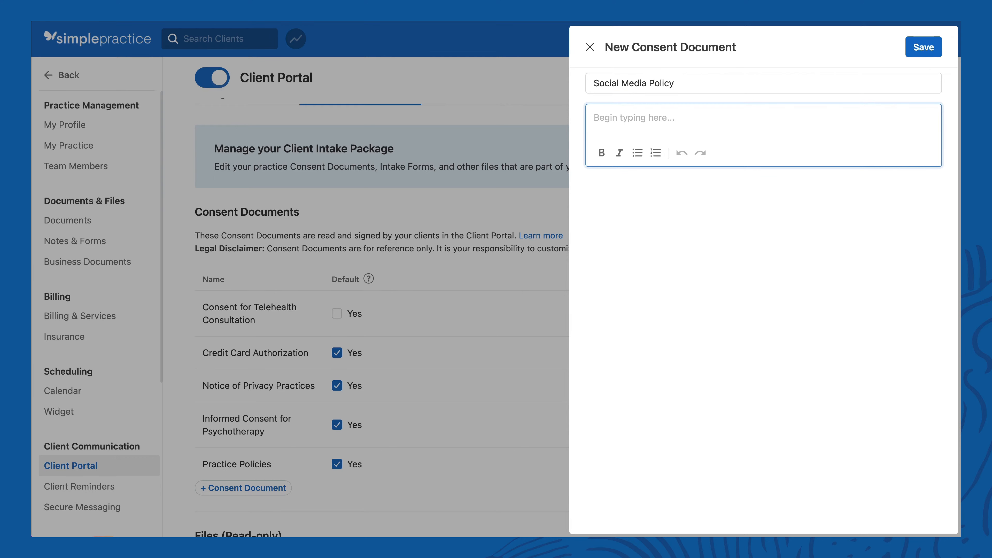
right_click(107, 22)
click(148, 38)
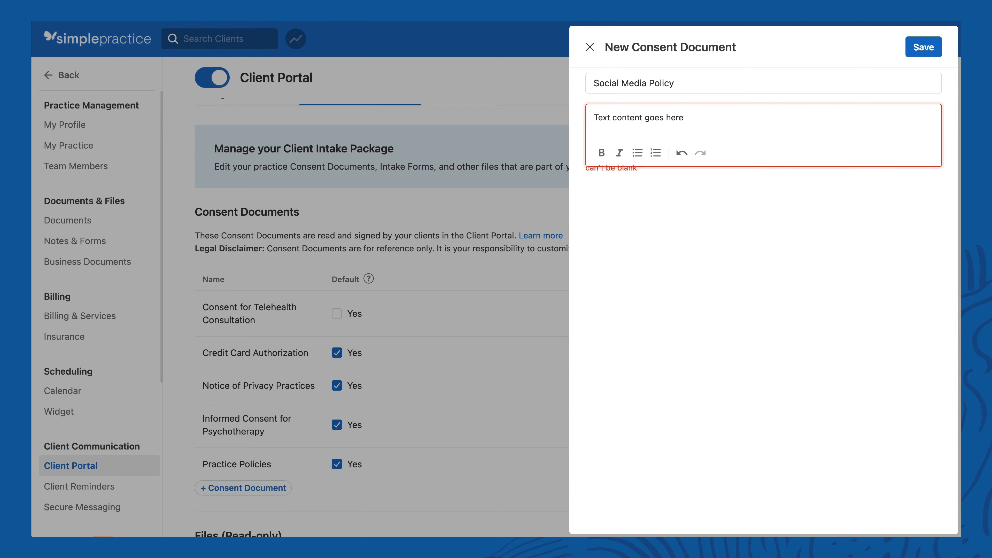
click(918, 59)
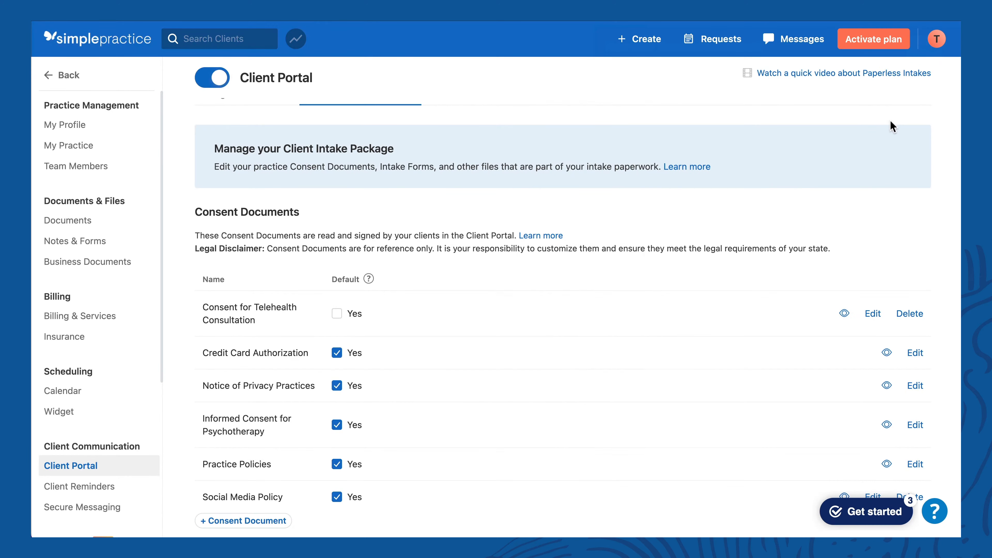
scroll(419, 418, down, 1)
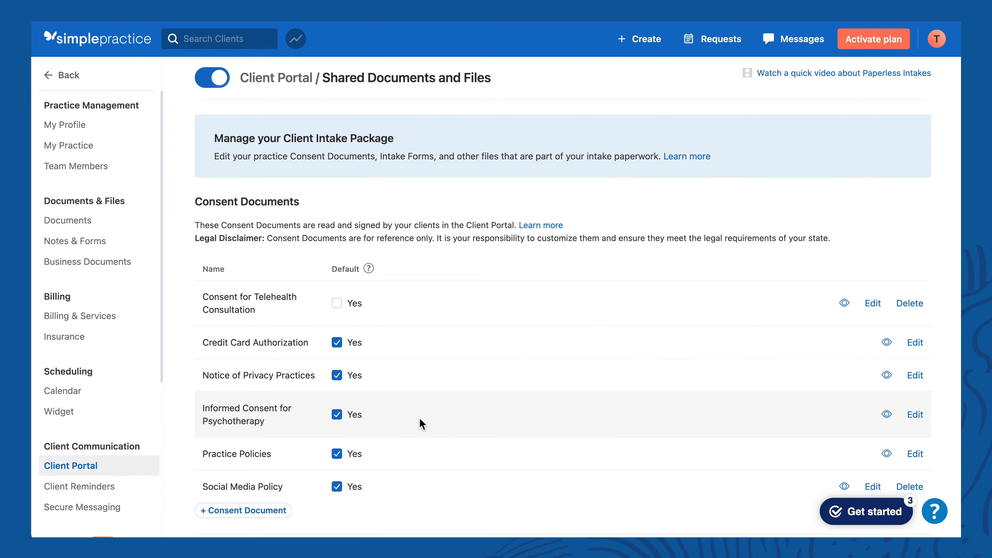